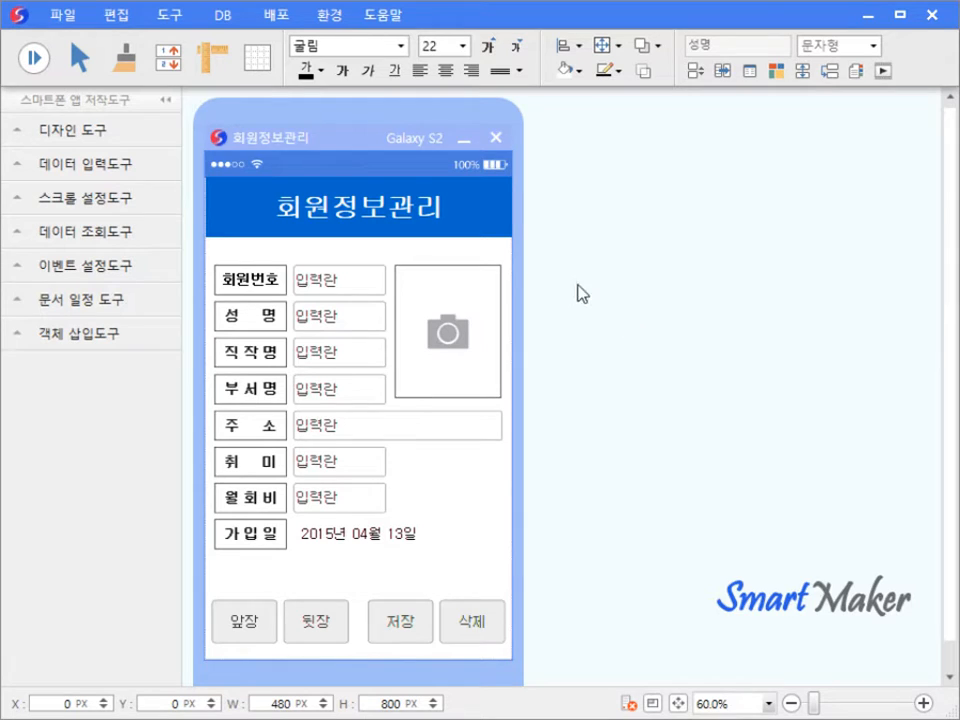
- Connect to the database server via 파일 > 서버 접속 with the account password
{"action": "left_click", "coordinate": [66, 20]}
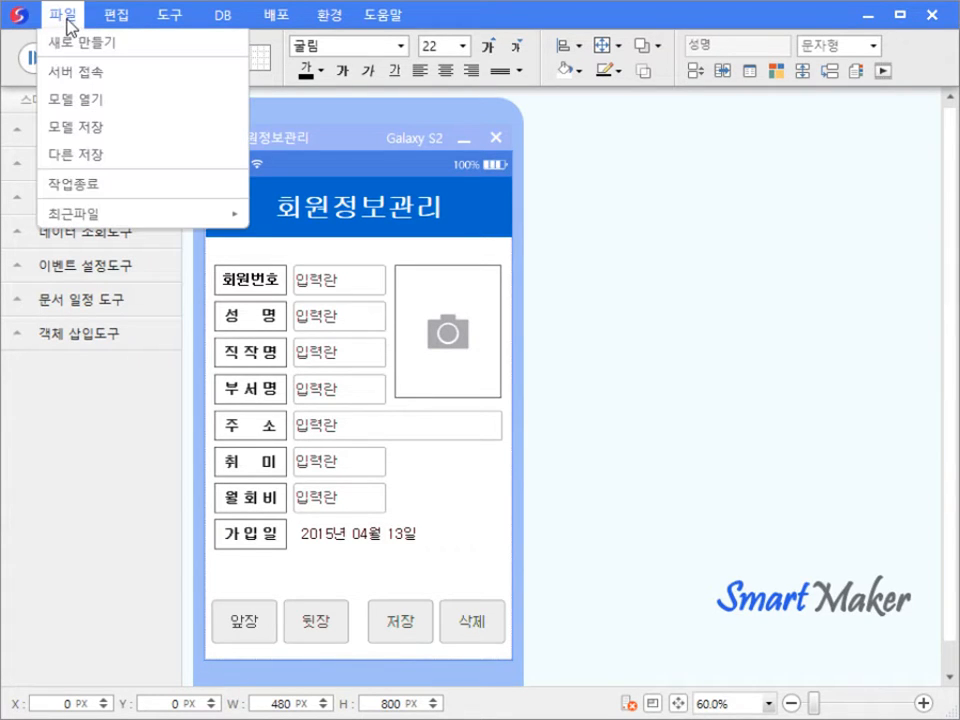
{"action": "left_click", "coordinate": [80, 74]}
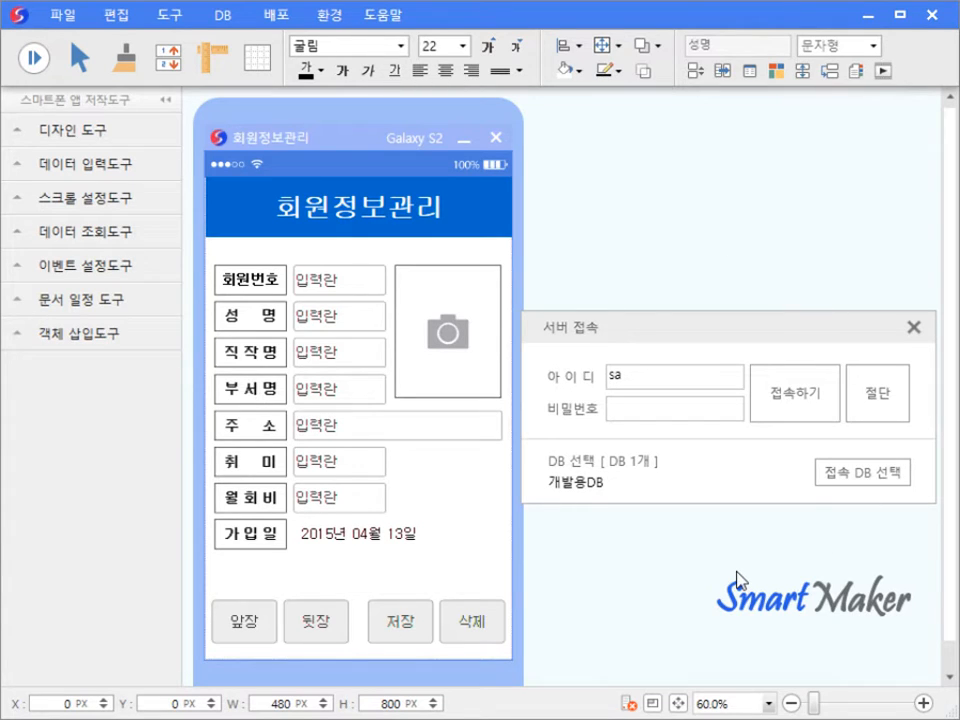
{"action": "left_click", "coordinate": [697, 402]}
{"action": "type", "text": "1"}
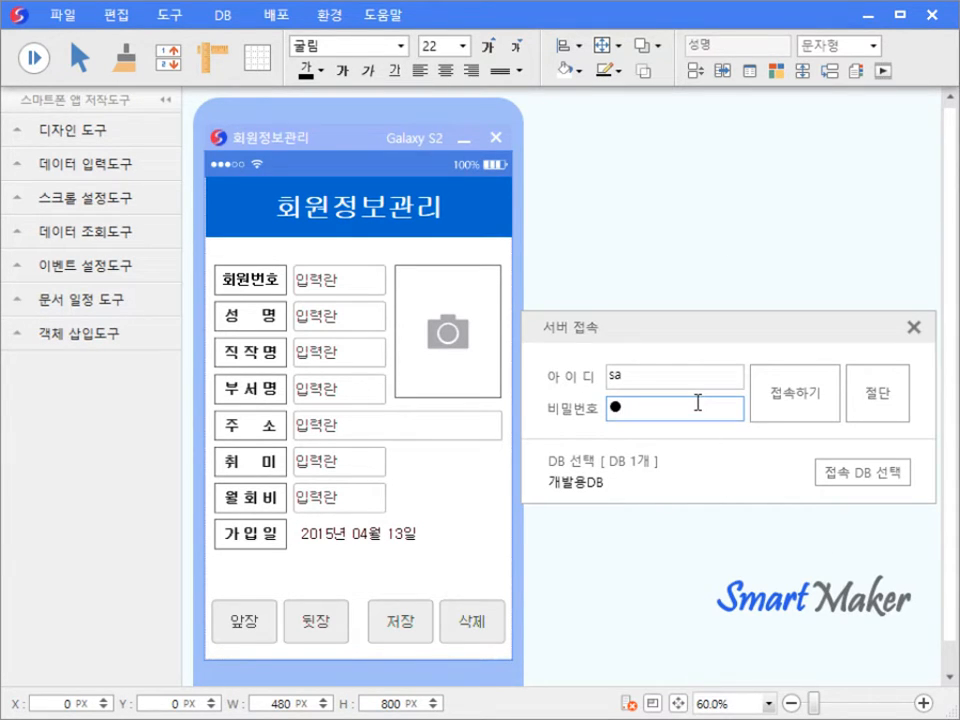
{"action": "left_click", "coordinate": [808, 419]}
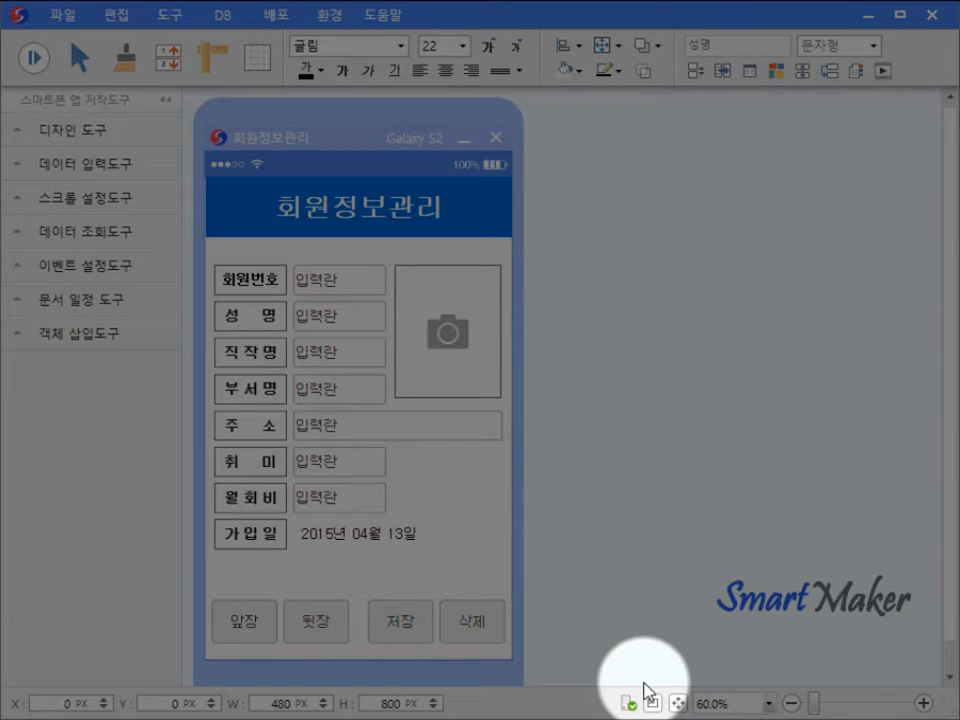
- Disconnect, then reconnect from the status-bar connection icon so 개발용DB is selected
{"action": "left_click", "coordinate": [630, 704]}
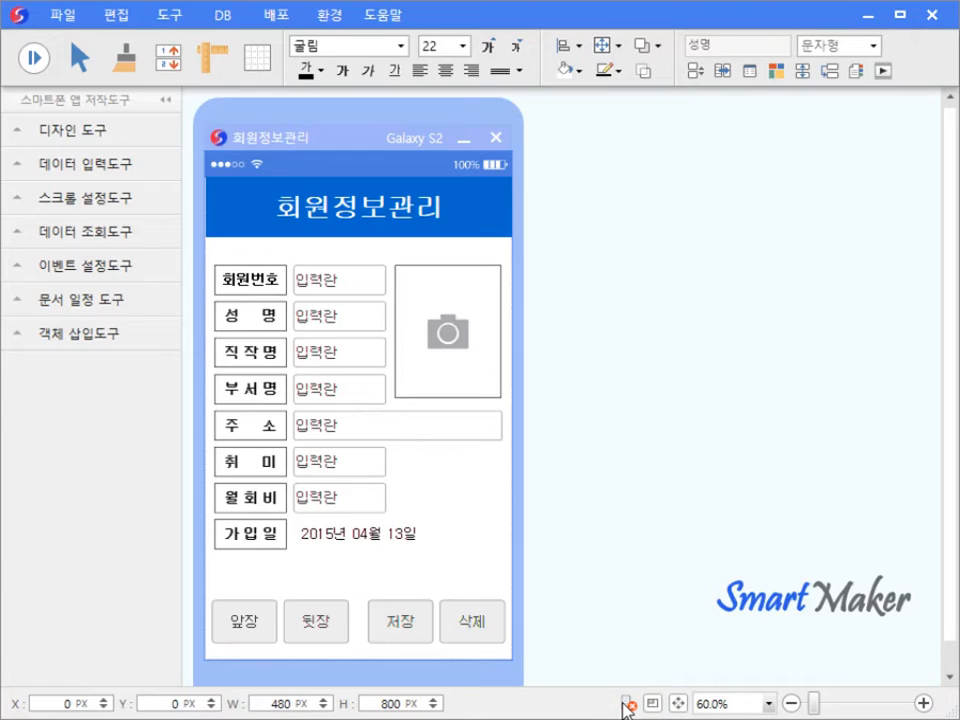
{"action": "left_click", "coordinate": [629, 704]}
{"action": "left_click", "coordinate": [686, 409]}
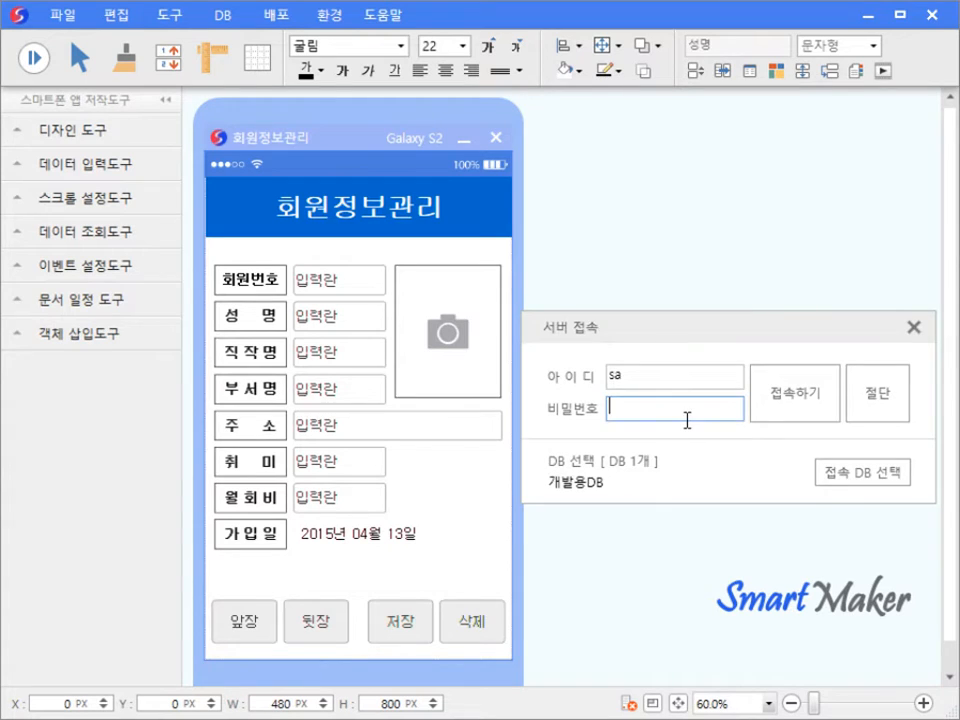
{"action": "type", "text": "1"}
{"action": "key", "text": "Return"}
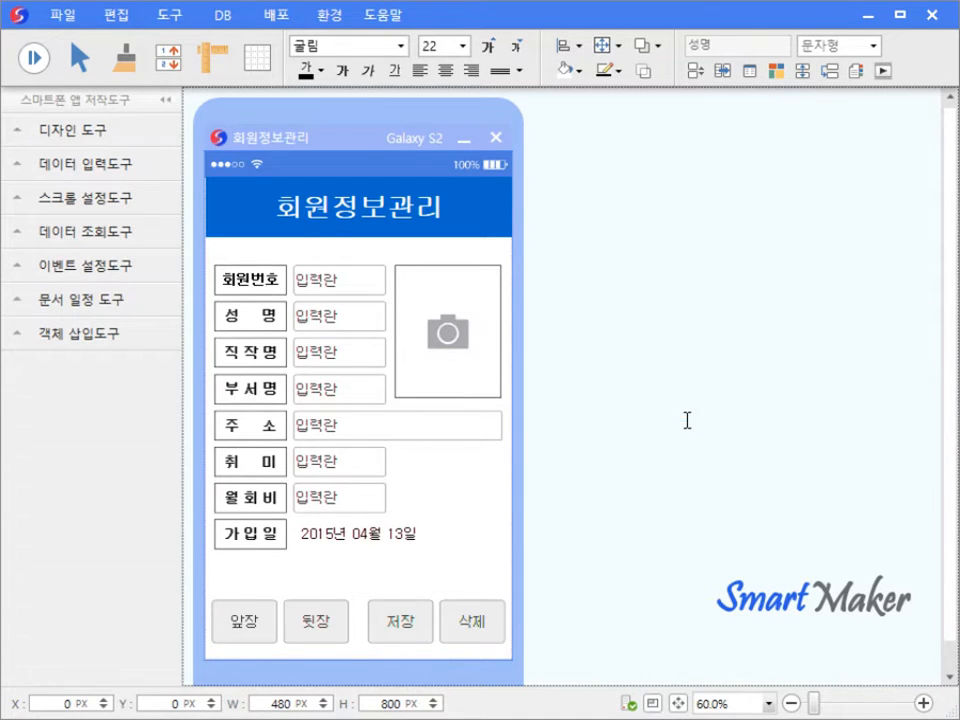
{"action": "left_click", "coordinate": [34, 57]}
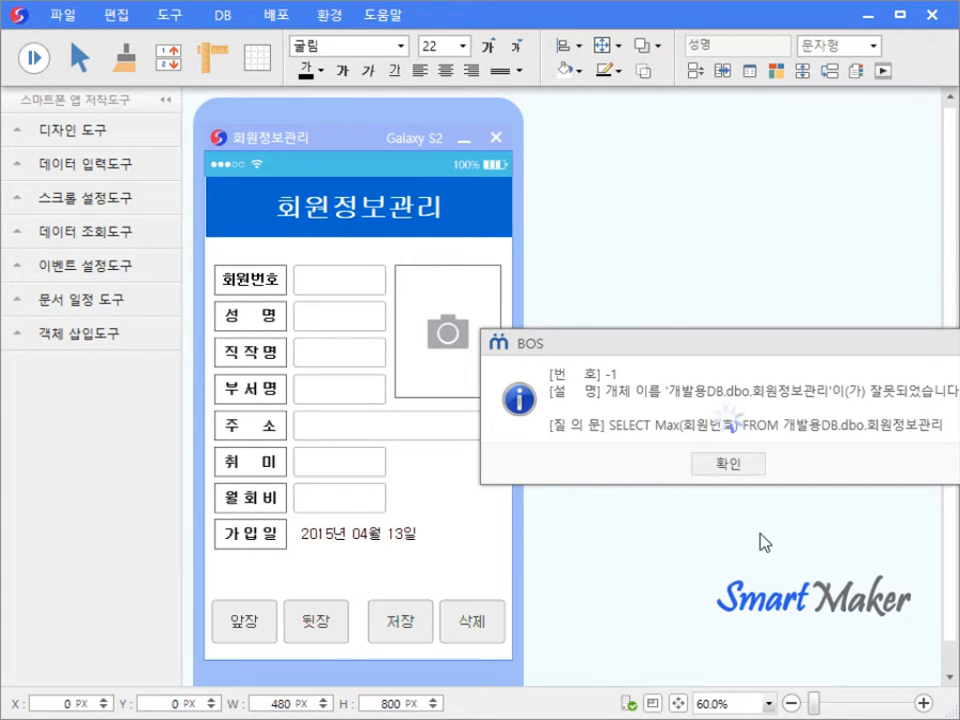
{"action": "left_click", "coordinate": [728, 465]}
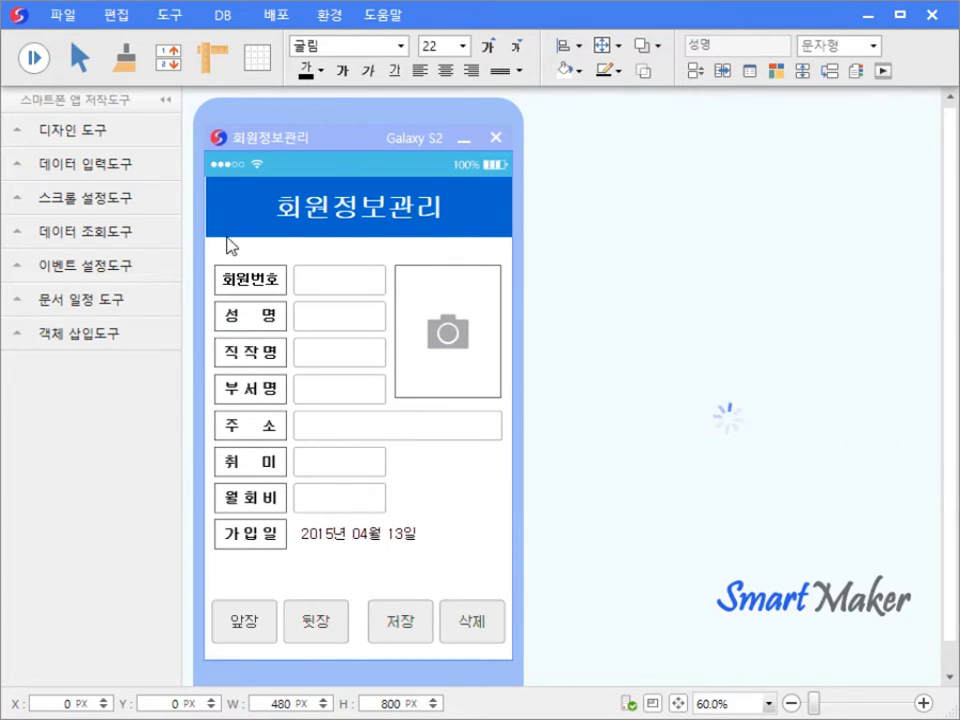
{"action": "key", "text": "Escape"}
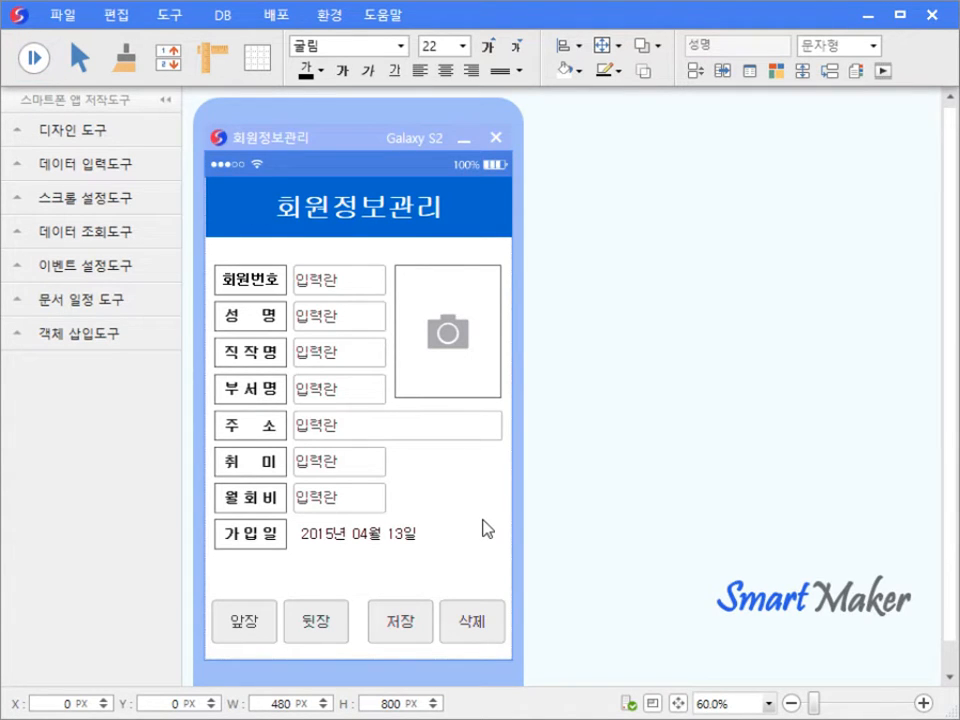
{"action": "right_click", "coordinate": [333, 358]}
{"action": "key", "text": "Escape"}
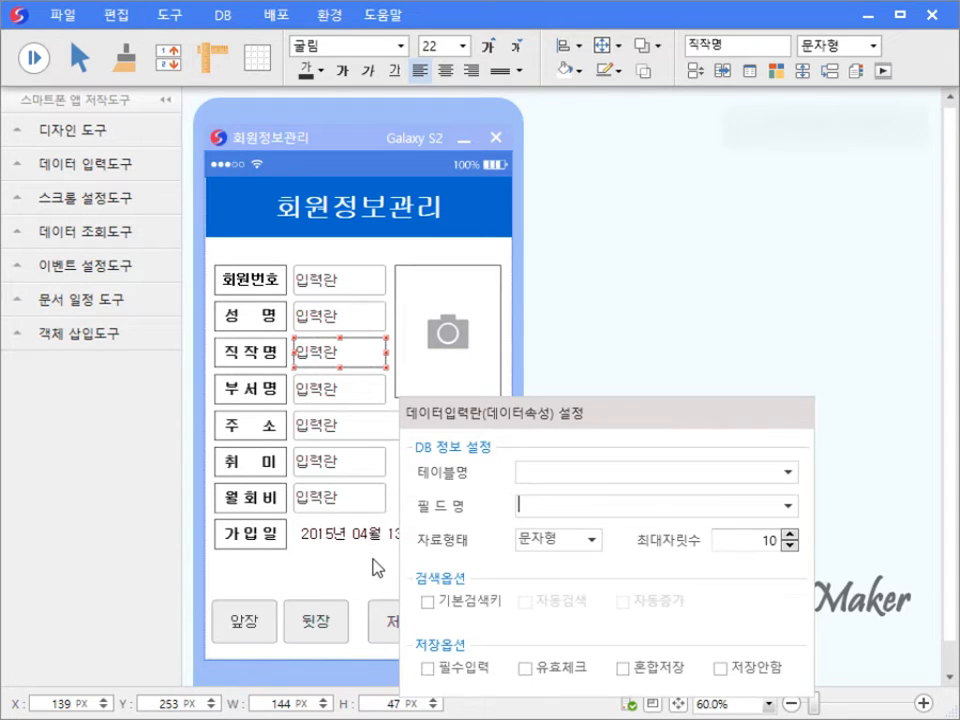
{"action": "key", "text": "F5"}
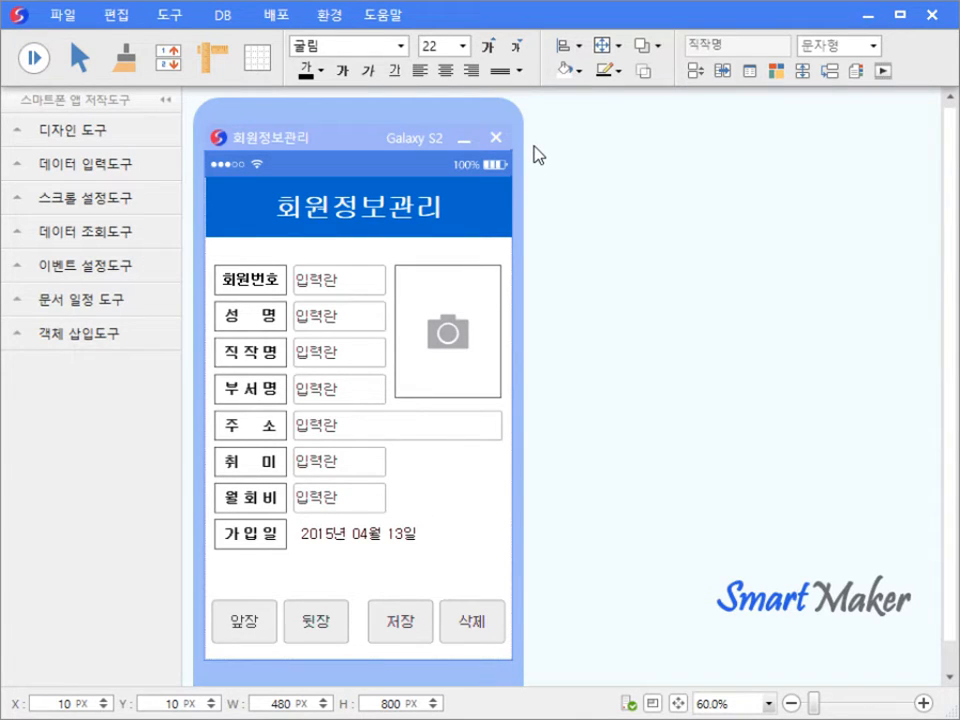
- Auto-design the 회원정보관리 table with F10, review its ERD and CREATE TABLE SQL, and apply it to 개발용DB
{"action": "key", "text": "F10"}
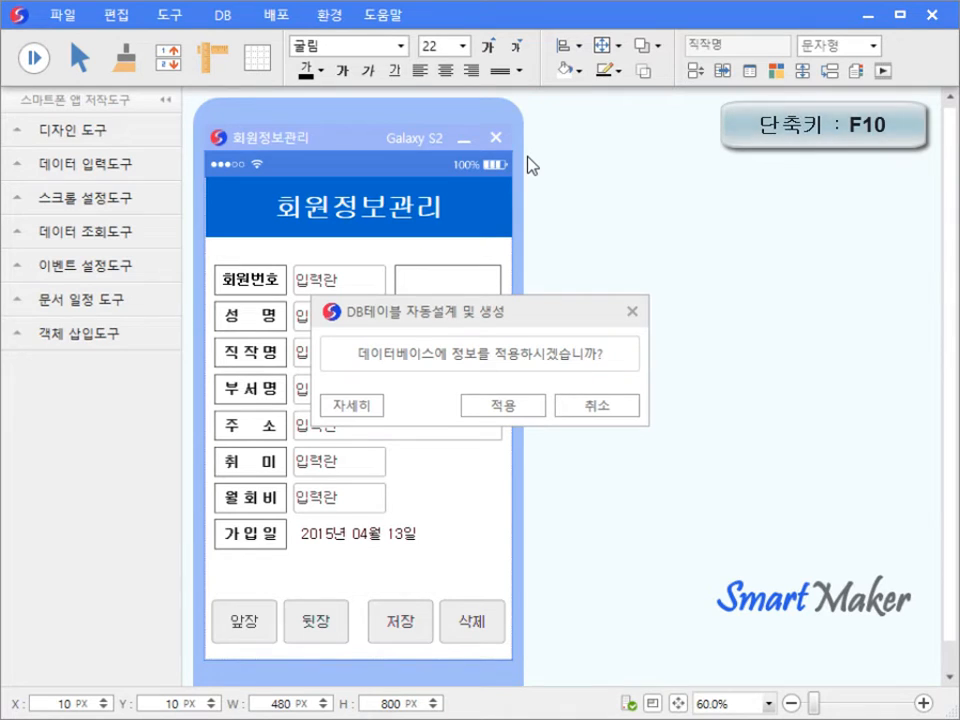
{"action": "left_click", "coordinate": [373, 405]}
{"action": "left_click_drag", "start_coordinate": [500, 325], "coordinate": [497, 145]}
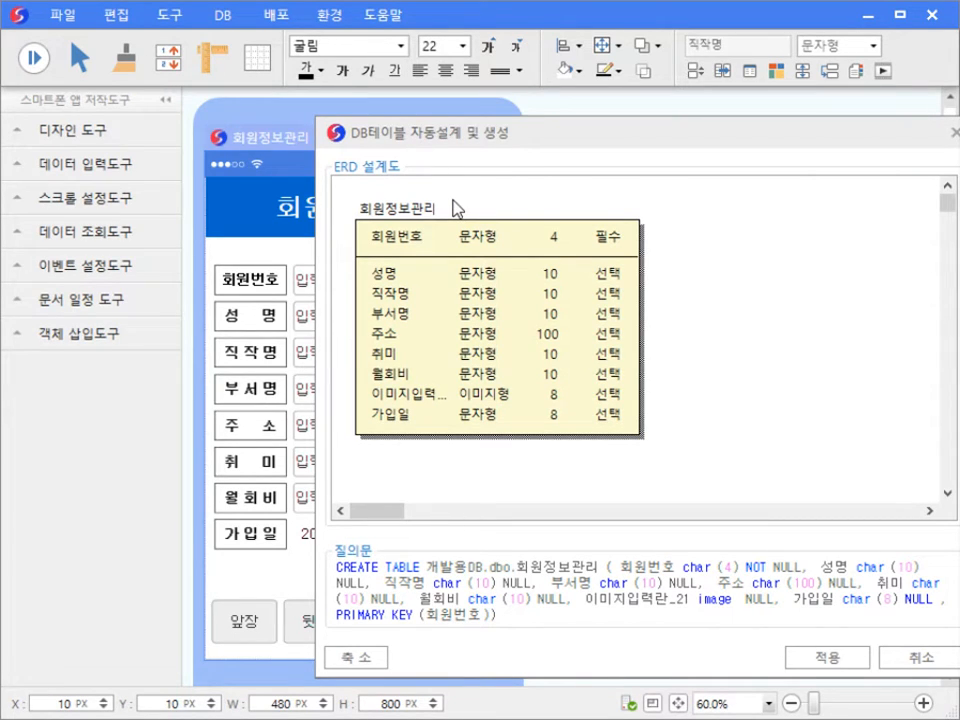
{"action": "left_click_drag", "start_coordinate": [337, 566], "coordinate": [558, 618]}
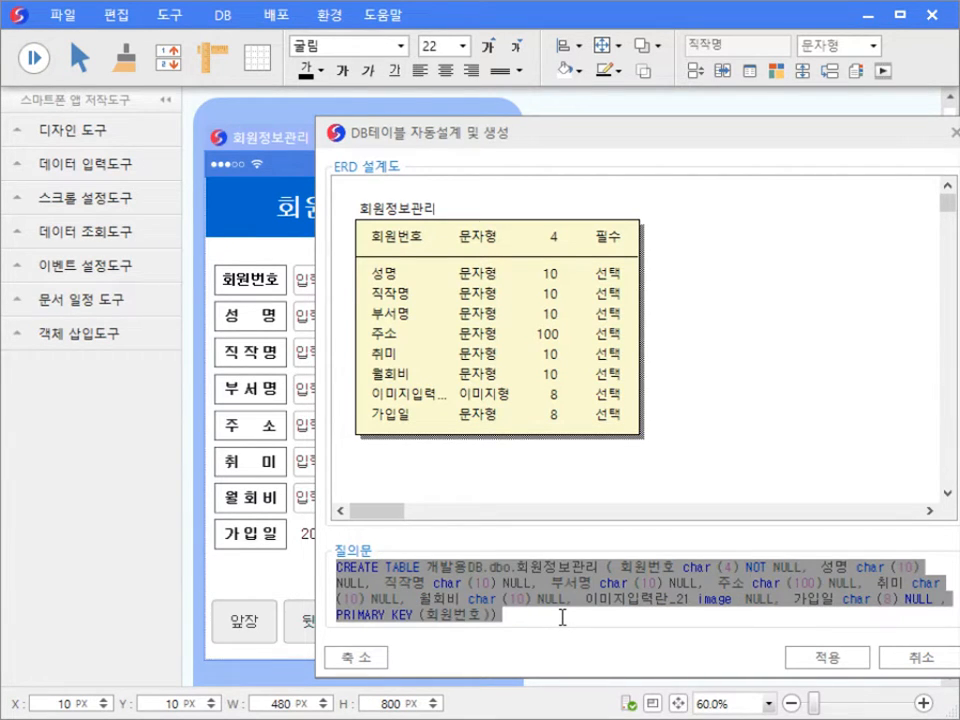
{"action": "left_click", "coordinate": [562, 617]}
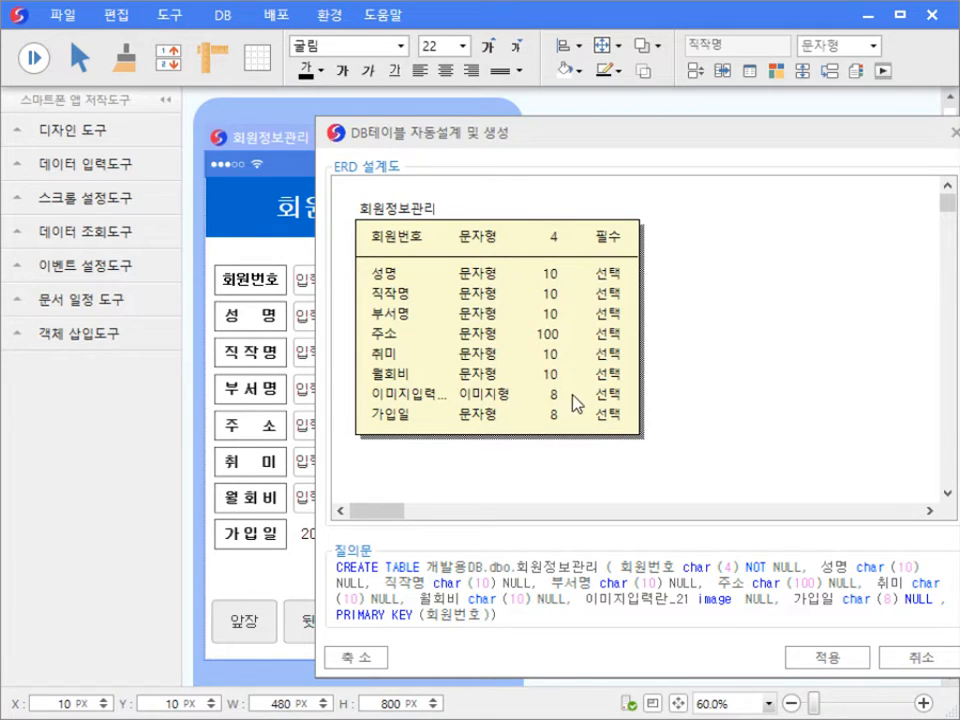
{"action": "left_click", "coordinate": [830, 657]}
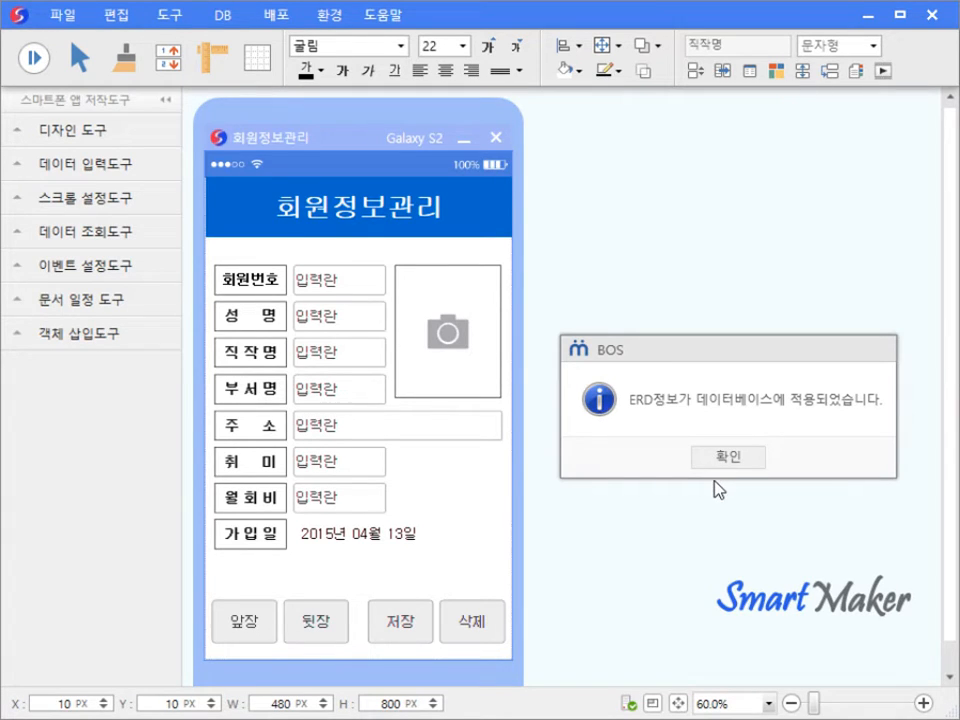
{"action": "left_click", "coordinate": [728, 461]}
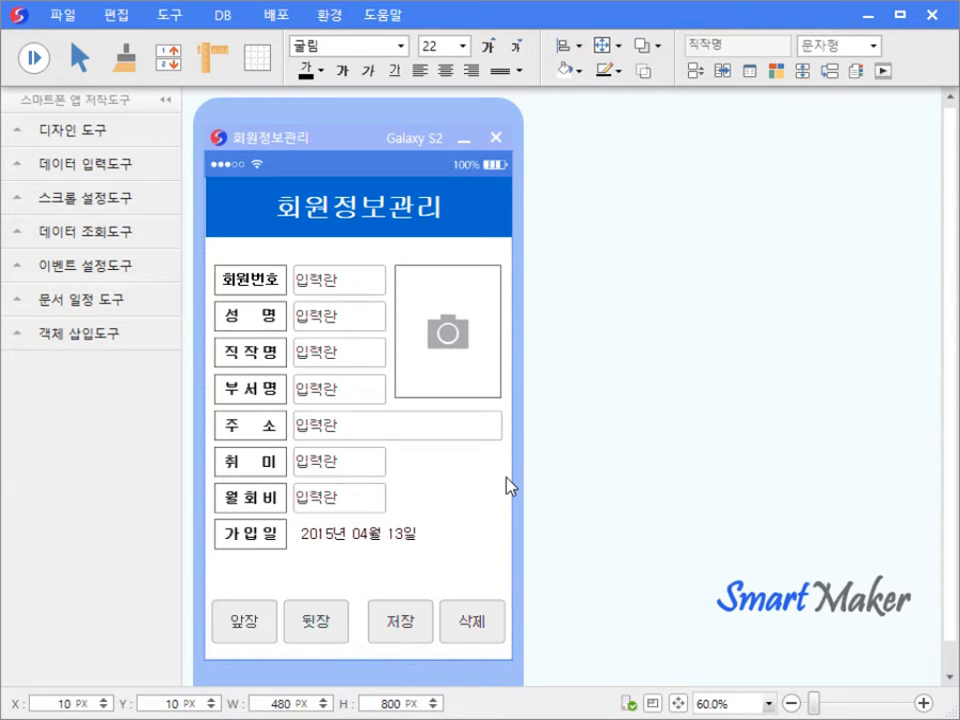
{"action": "right_click", "coordinate": [373, 364]}
{"action": "left_click", "coordinate": [433, 405]}
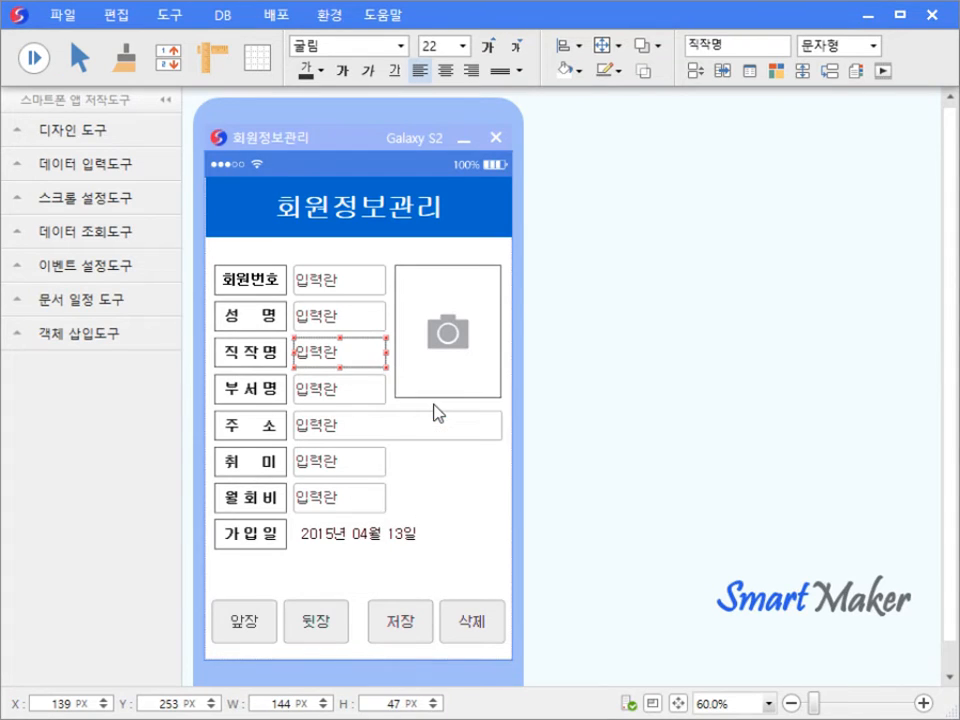
{"action": "left_click_drag", "start_coordinate": [462, 415], "coordinate": [555, 250]}
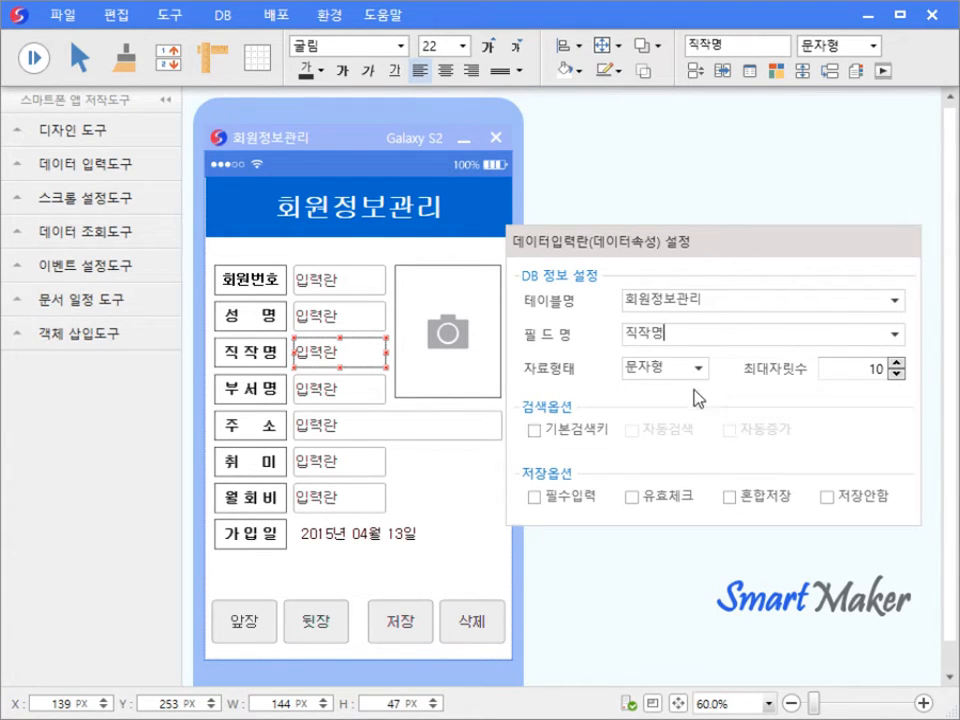
{"action": "left_click", "coordinate": [480, 504]}
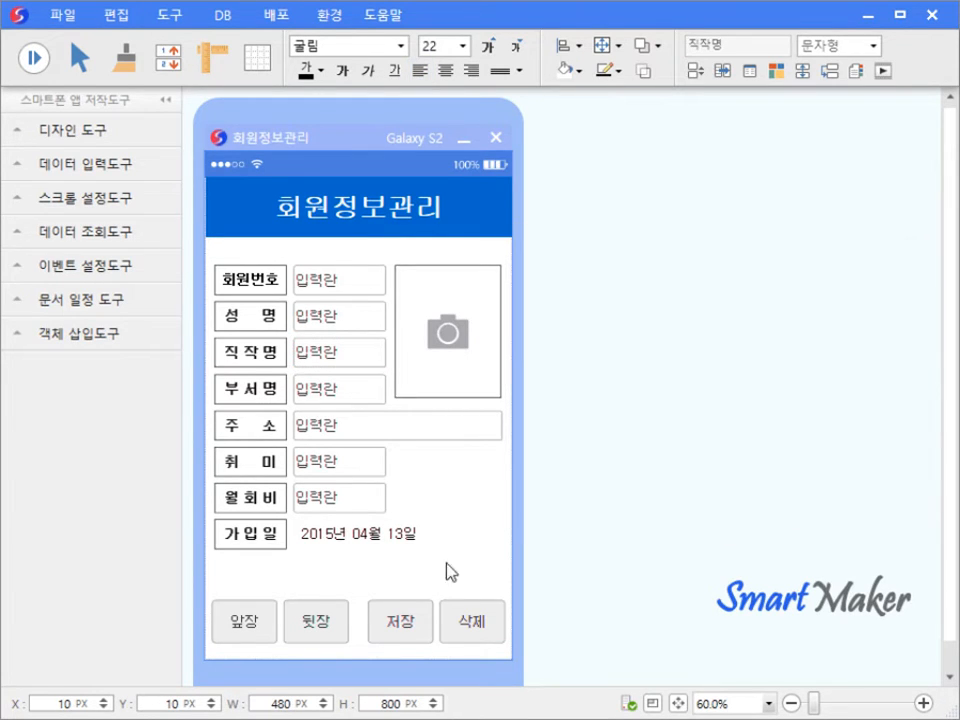
{"action": "right_click", "coordinate": [422, 620]}
{"action": "left_click", "coordinate": [495, 484]}
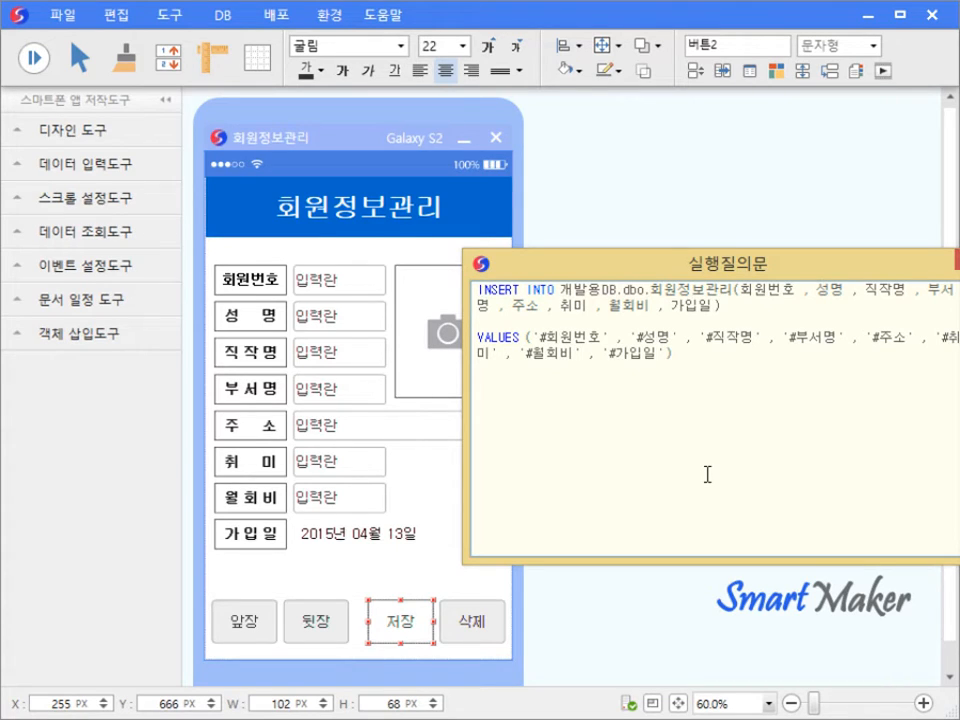
{"action": "left_click", "coordinate": [955, 259]}
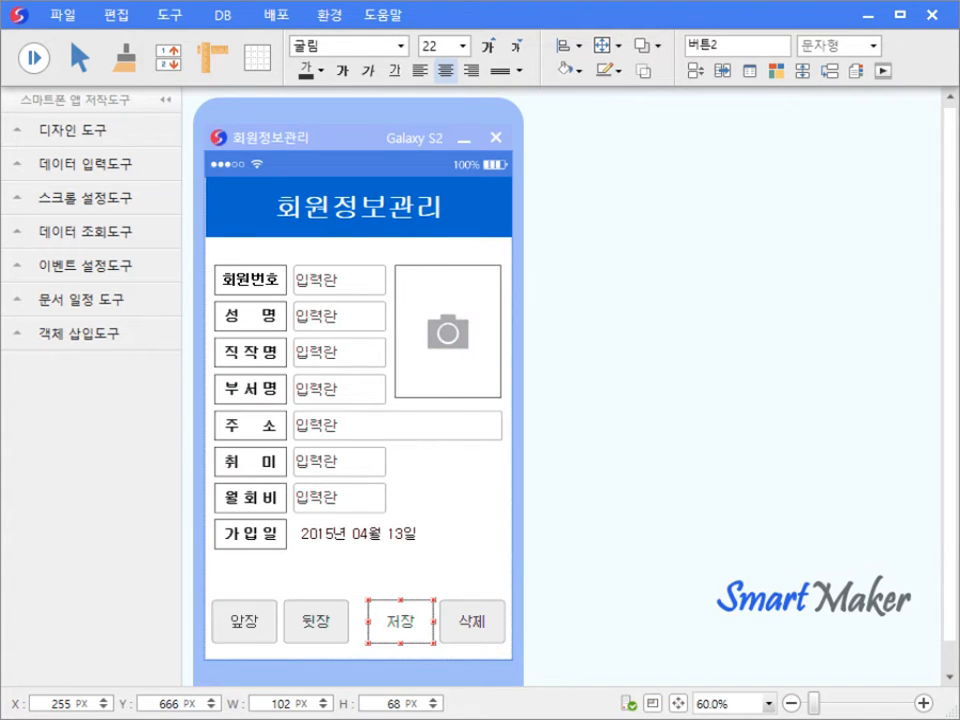
{"action": "left_click", "coordinate": [471, 471]}
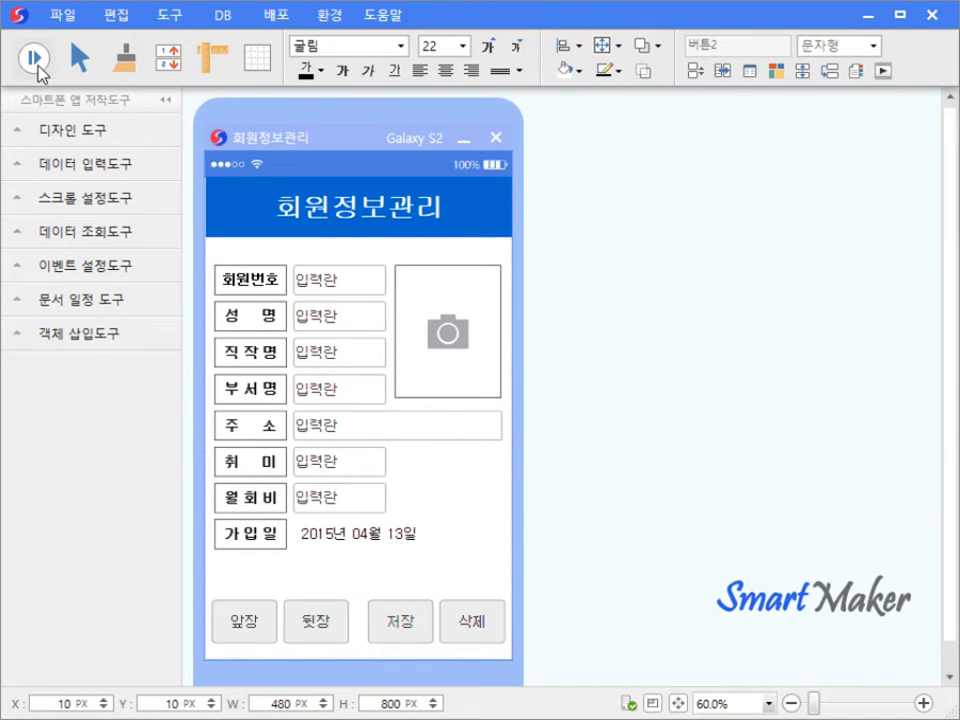
- Run the form and enter the member's name, workplace 원더풀소프트 and department 솔루션1팀
{"action": "left_click", "coordinate": [37, 62]}
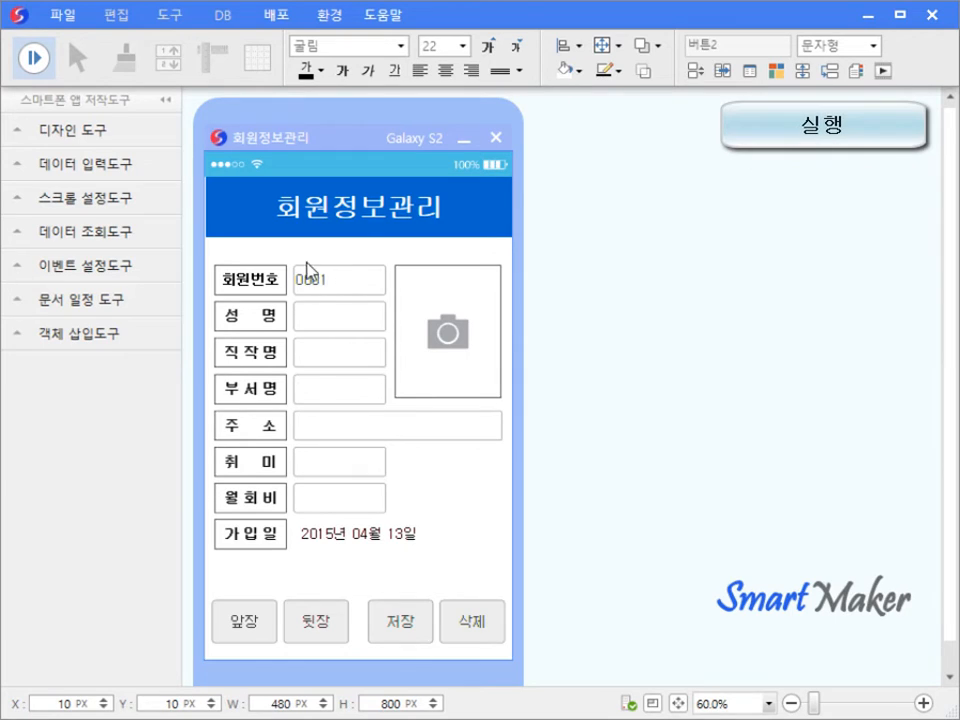
{"action": "left_click", "coordinate": [339, 317]}
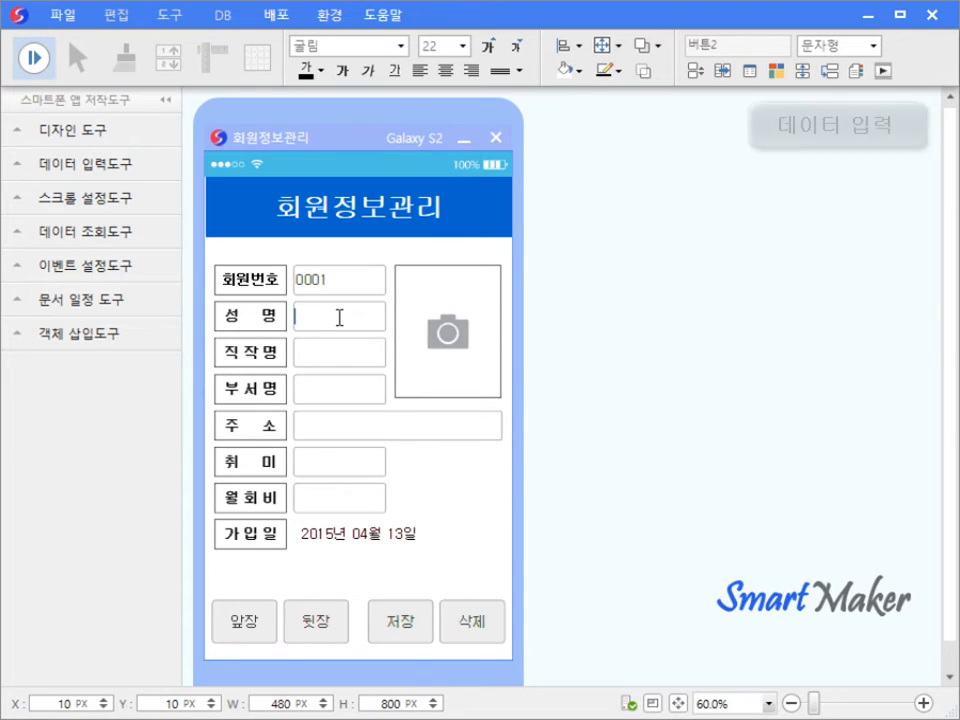
{"action": "key", "text": "Tab"}
{"action": "type", "text": "원더풀소프트"}
{"action": "key", "text": "Tab"}
{"action": "type", "text": "소솔루션1팀"}
- Fill in the member's address, hobby 등산 and monthly fee 50000
{"action": "key", "text": "Tab"}
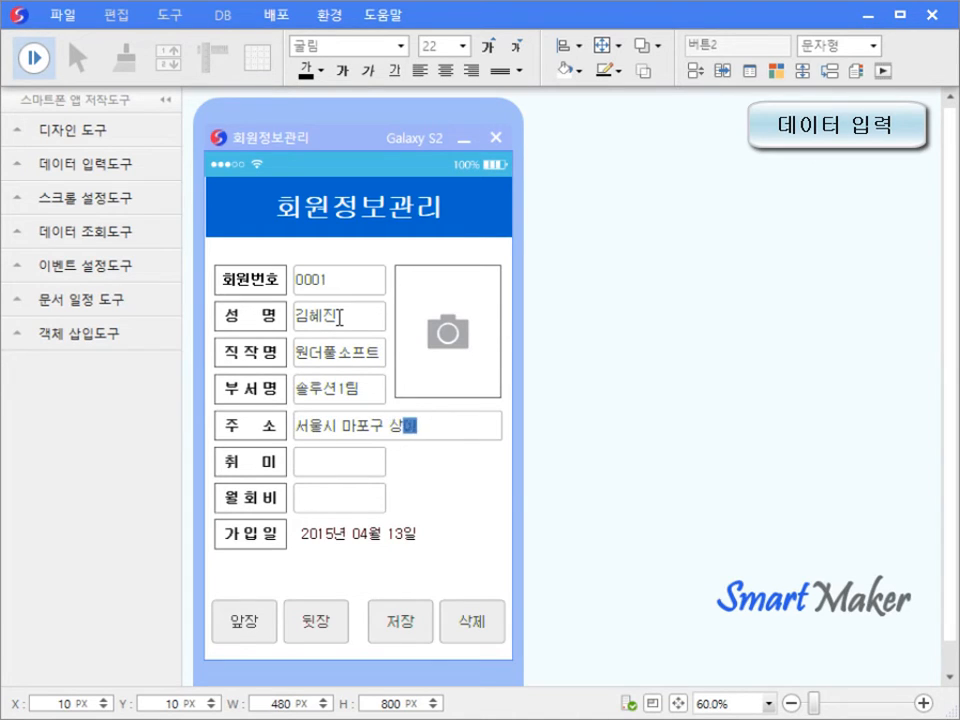
{"action": "key", "text": "Tab"}
{"action": "type", "text": "등산"}
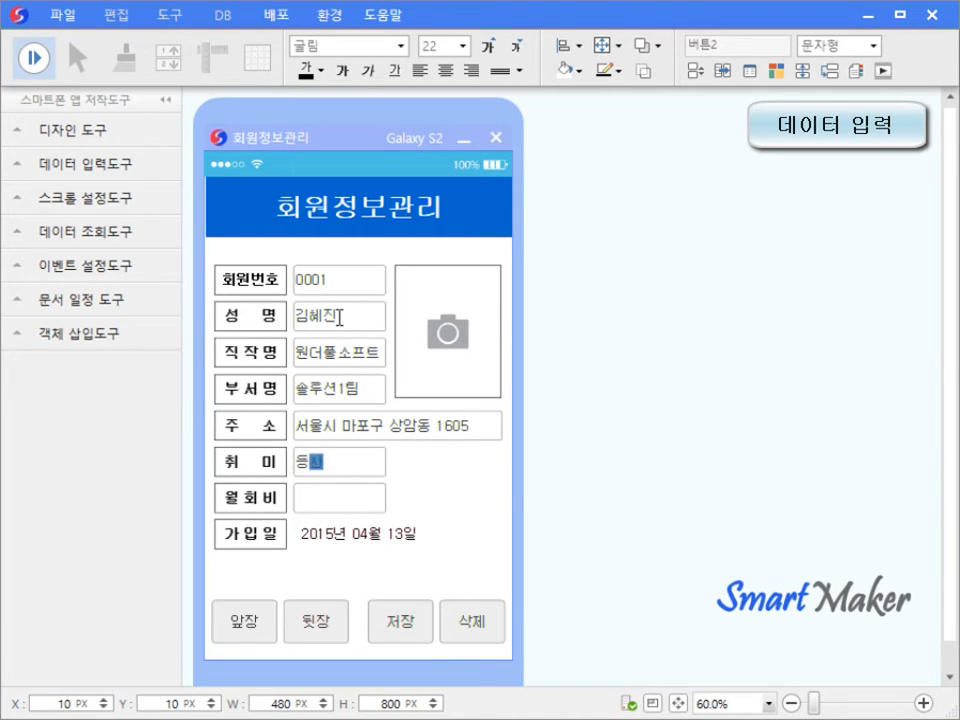
{"action": "key", "text": "Tab"}
{"action": "type", "text": "50000"}
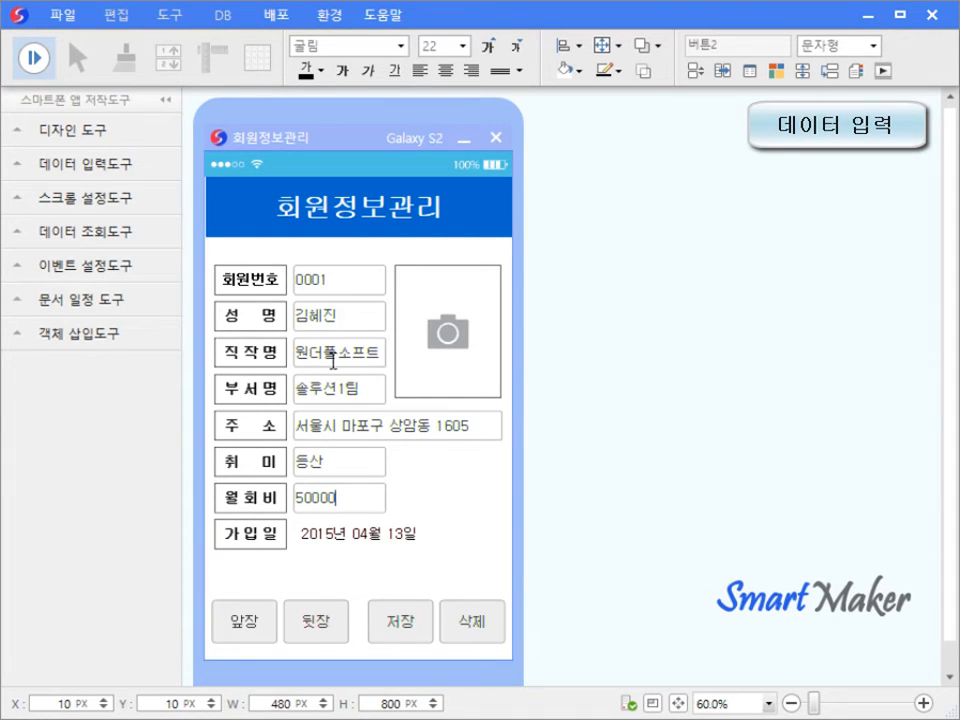
- Set the join date to 2014년 06월 13일 with the date picker
{"action": "left_click", "coordinate": [366, 545]}
{"action": "left_click", "coordinate": [465, 630]}
{"action": "left_click", "coordinate": [465, 630]}
{"action": "left_click", "coordinate": [405, 690]}
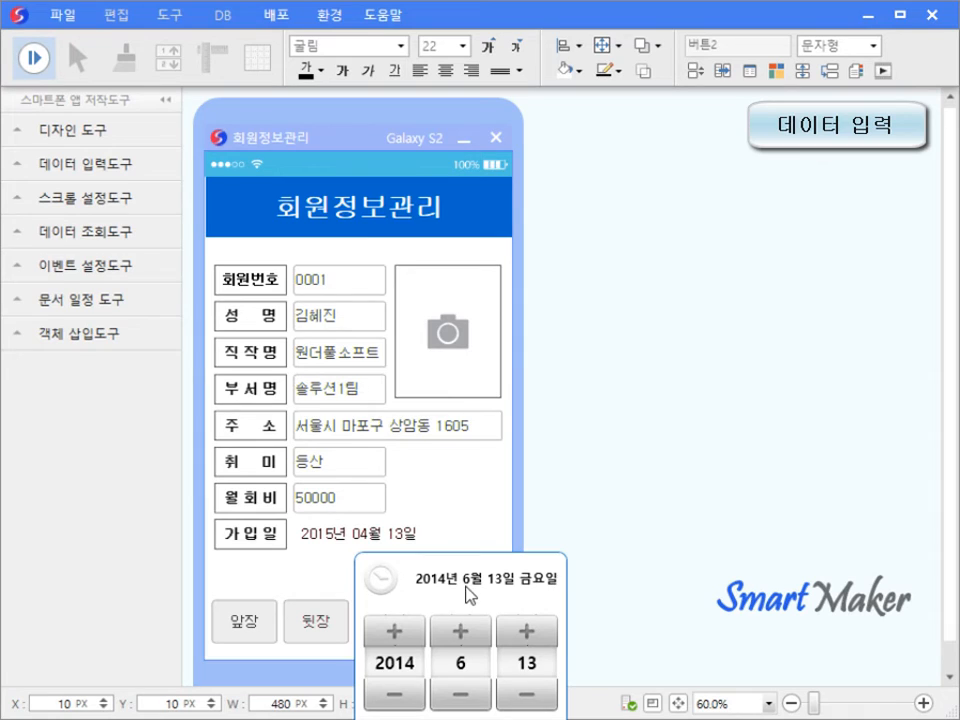
{"action": "left_click", "coordinate": [463, 530]}
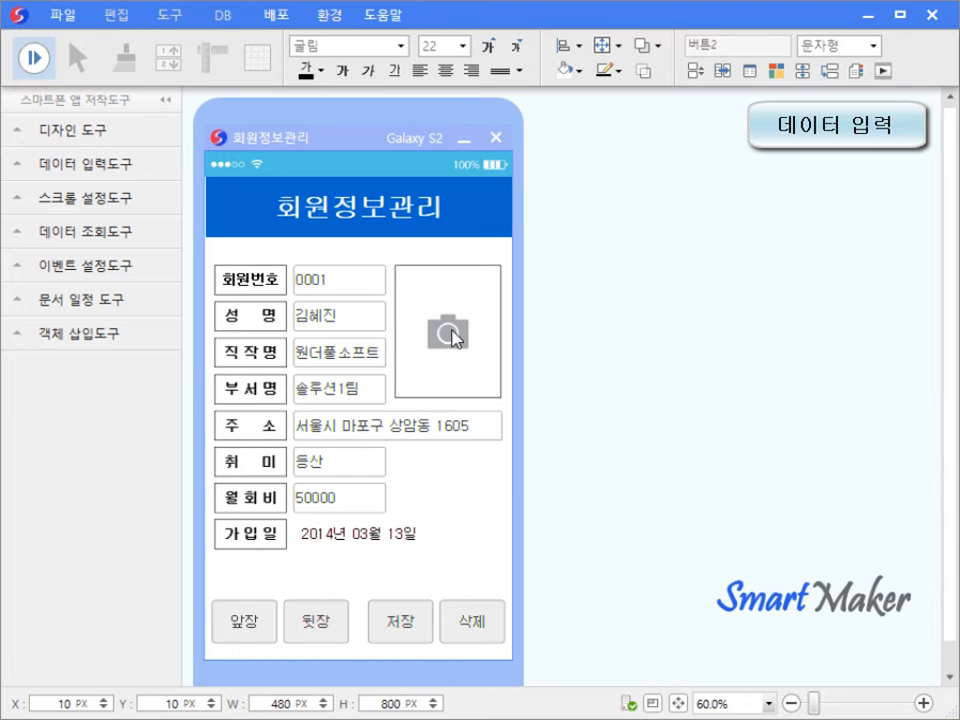
- Attach 회원정보관리_사진.jpg as the member photo, save record 0001, and bring it back with 앞장
{"action": "left_click", "coordinate": [455, 338]}
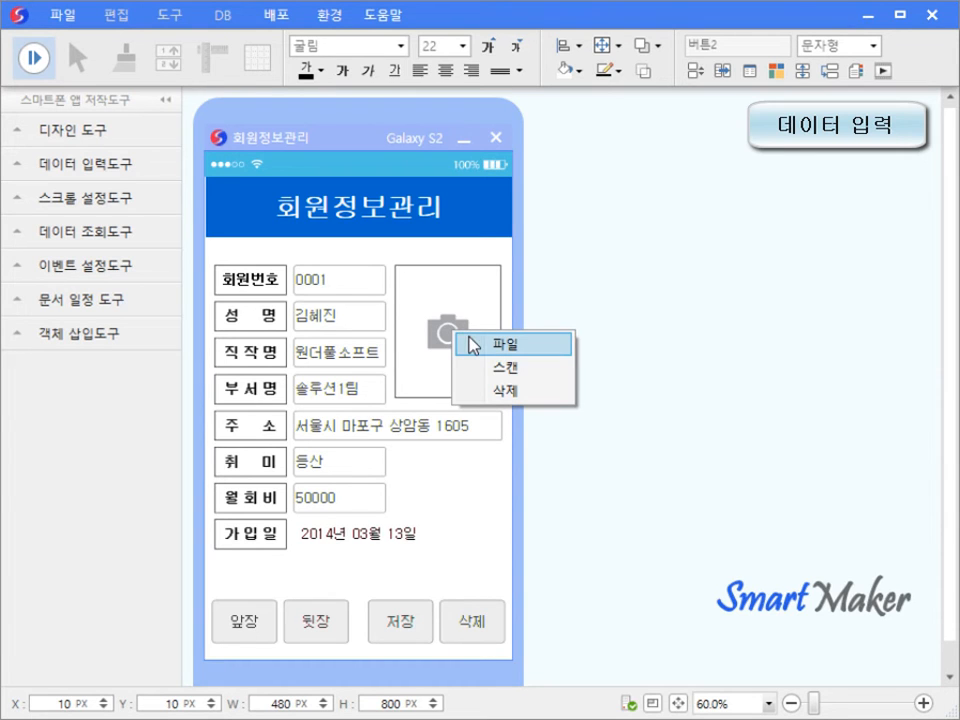
{"action": "left_click", "coordinate": [506, 344]}
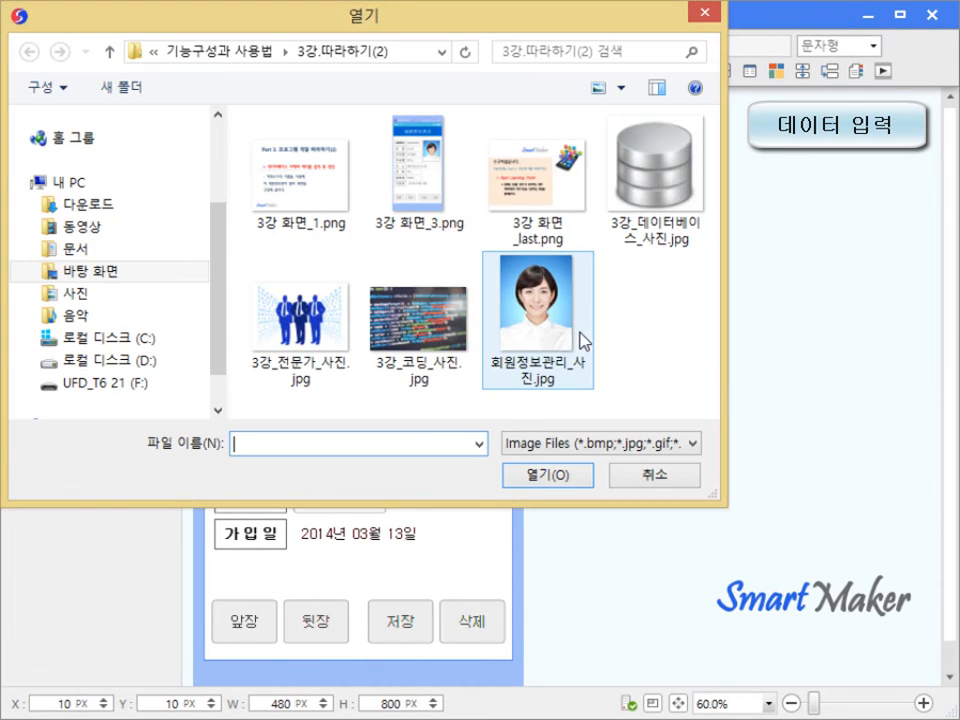
{"action": "double_click", "coordinate": [568, 334]}
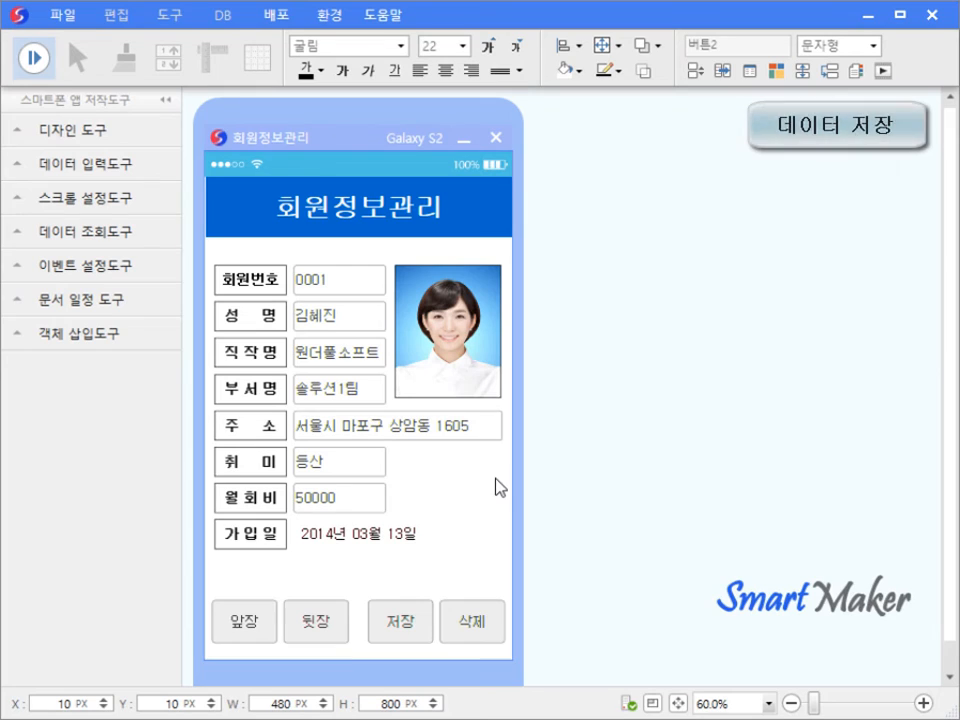
{"action": "left_click", "coordinate": [400, 624]}
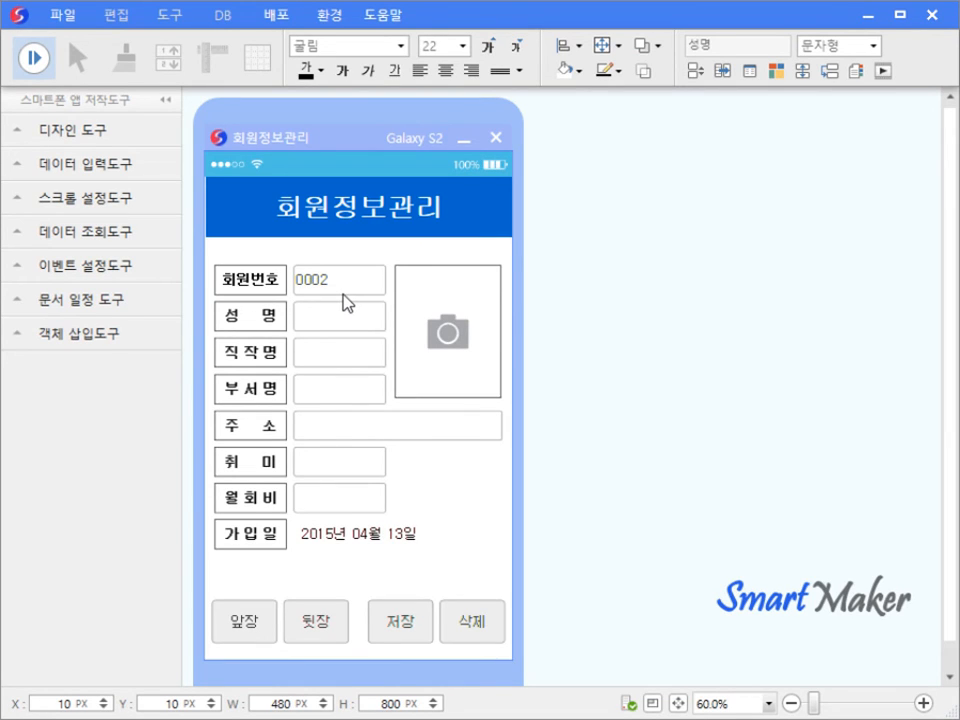
{"action": "left_click", "coordinate": [255, 628]}
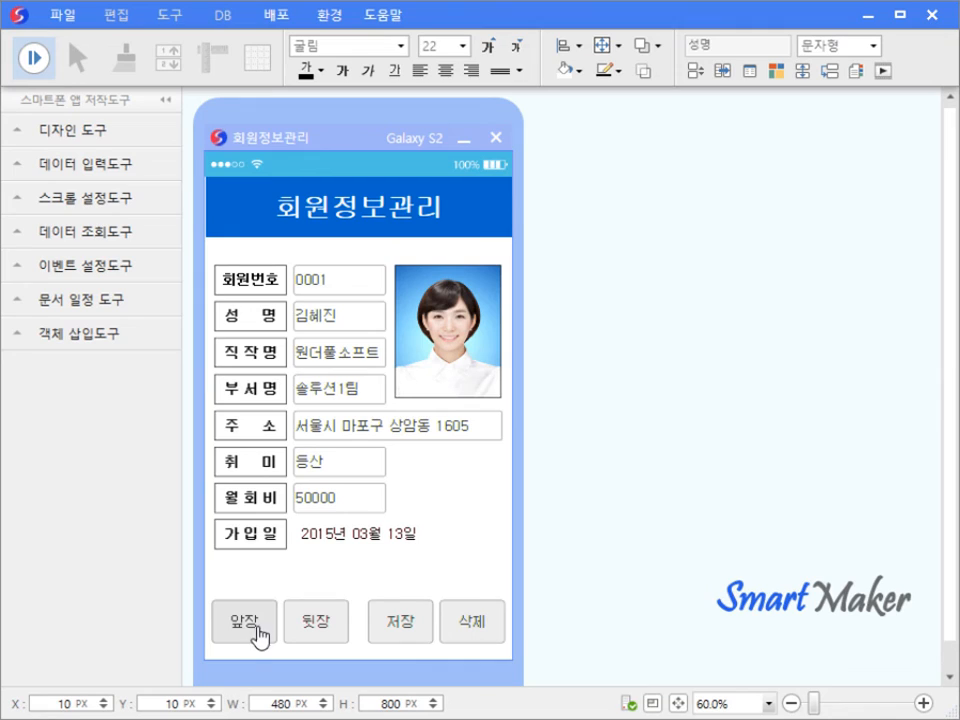